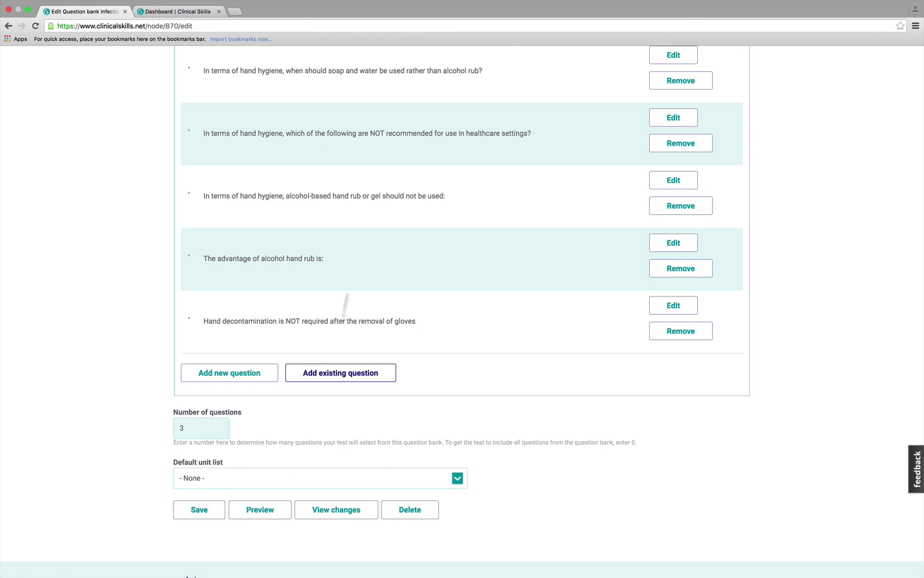
# - Remove the questions "What hand jewellery is generally acceptable in the clinical area?" and "Alcohol handrub can be used:" from the question bank
pyautogui.scroll(10, 386, 167)
pyautogui.scroll(15, 386, 164)
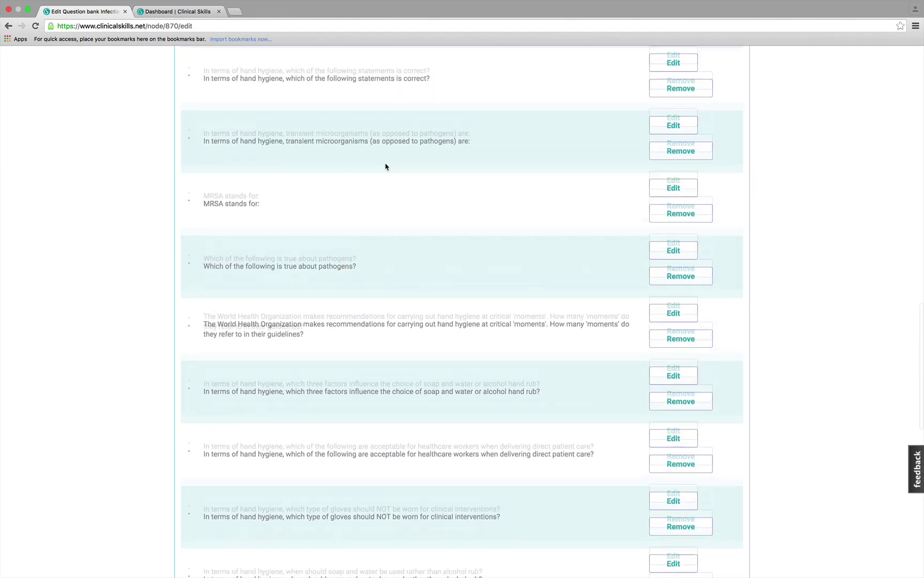
pyautogui.scroll(3, 385, 167)
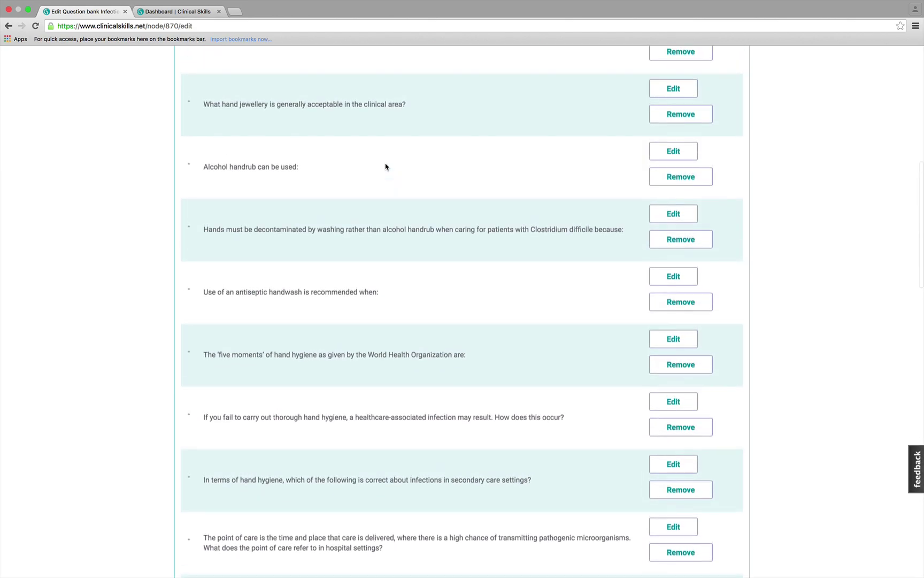
pyautogui.scroll(8, 386, 166)
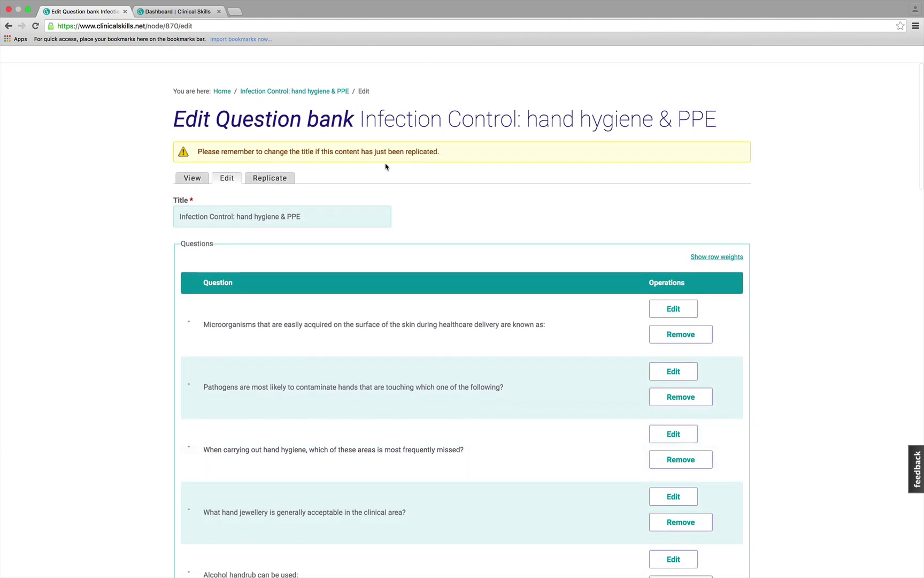
pyautogui.scroll(-10, 386, 166)
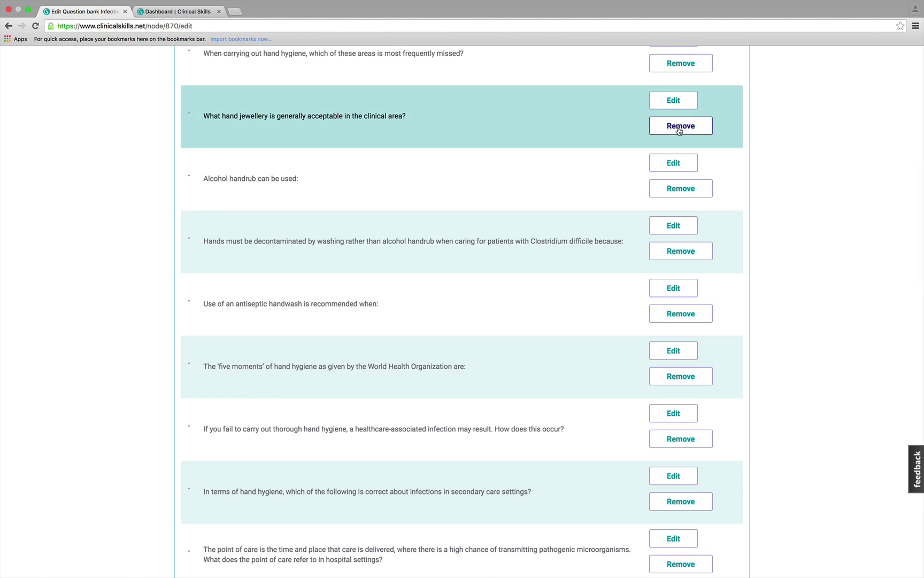
pyautogui.click(679, 129)
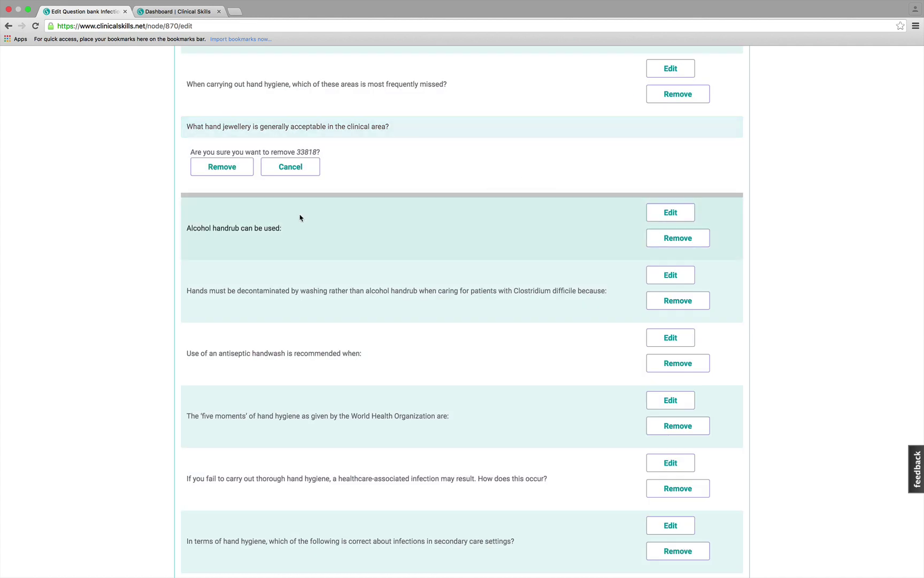
pyautogui.click(232, 170)
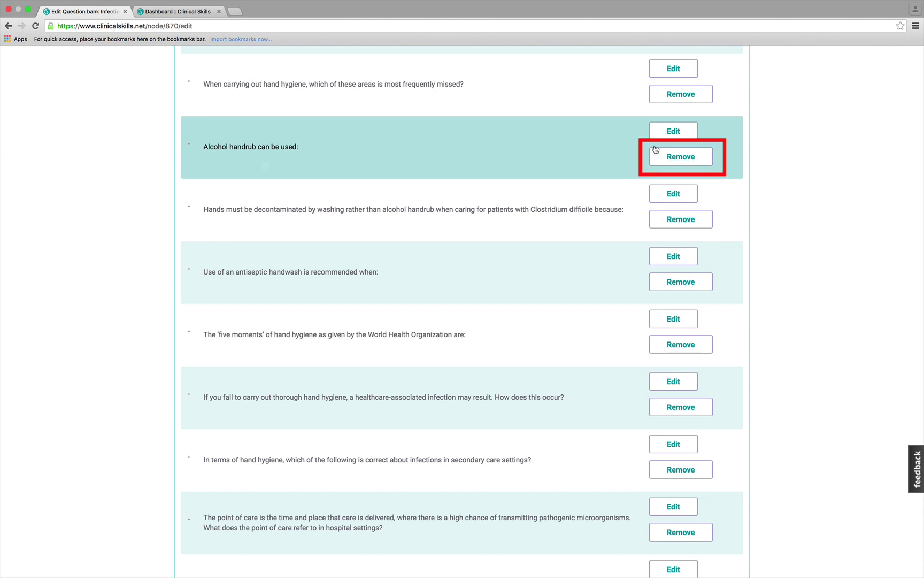
pyautogui.click(657, 152)
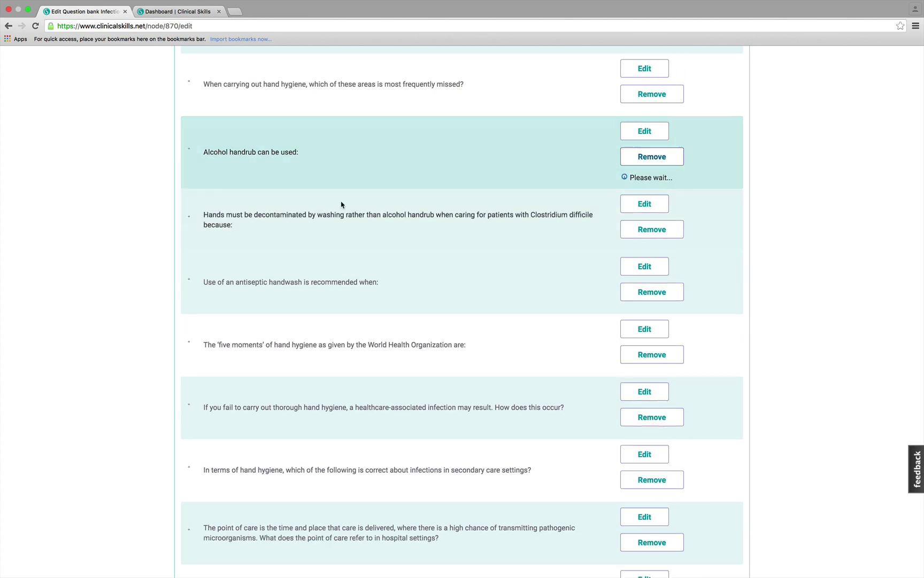
pyautogui.click(228, 167)
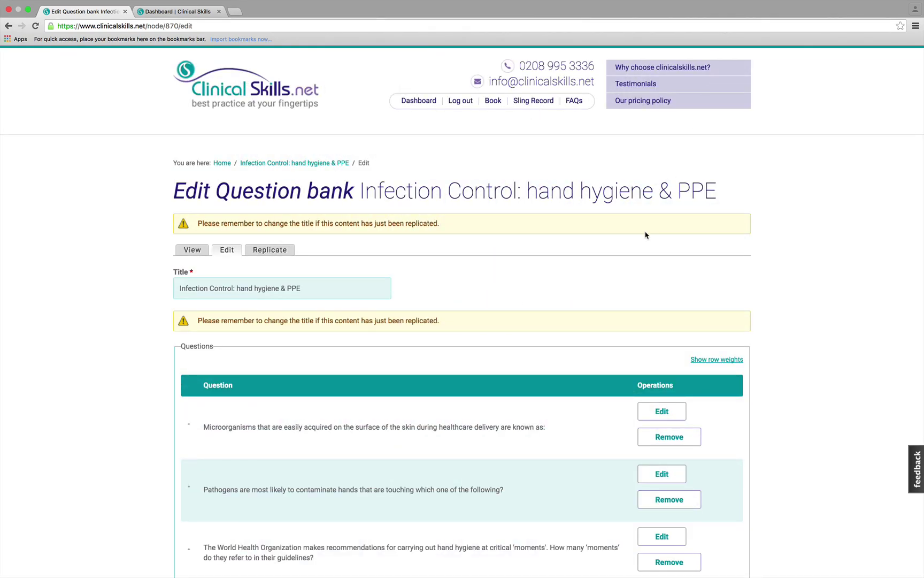
# - Find the question bank "Infection control measures: Standard precautions: use of personal protective clothing^" in Resources management and review its questions
pyautogui.scroll(-6, 645, 235)
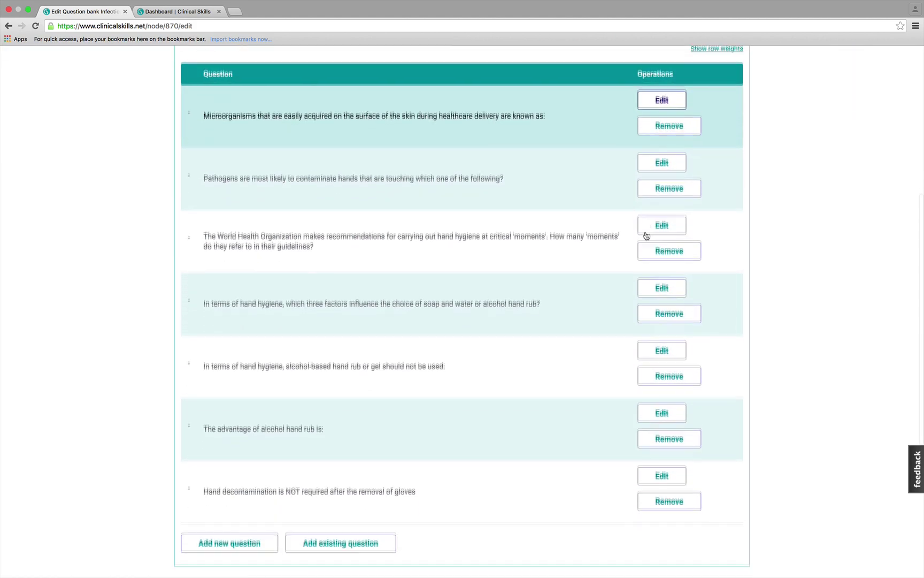
pyautogui.scroll(-4, 646, 235)
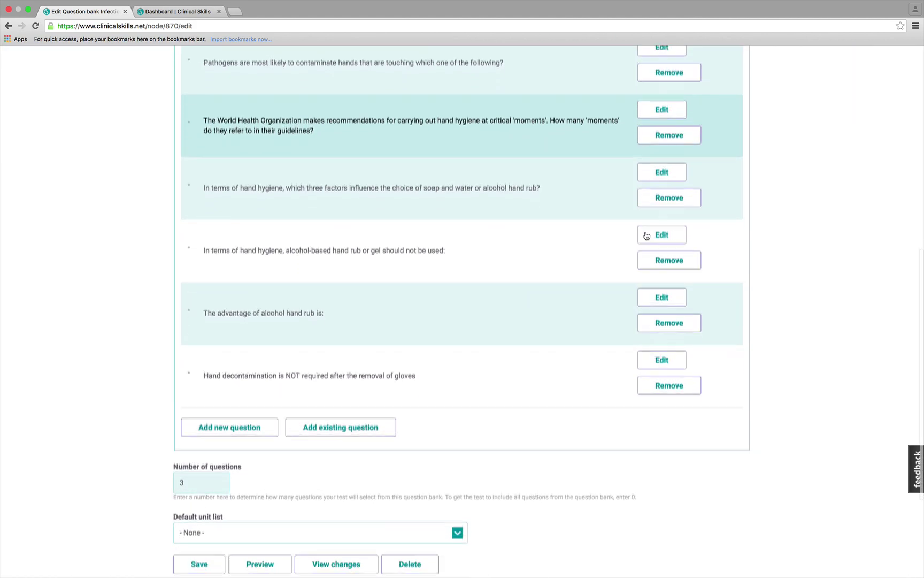
pyautogui.click(237, 509)
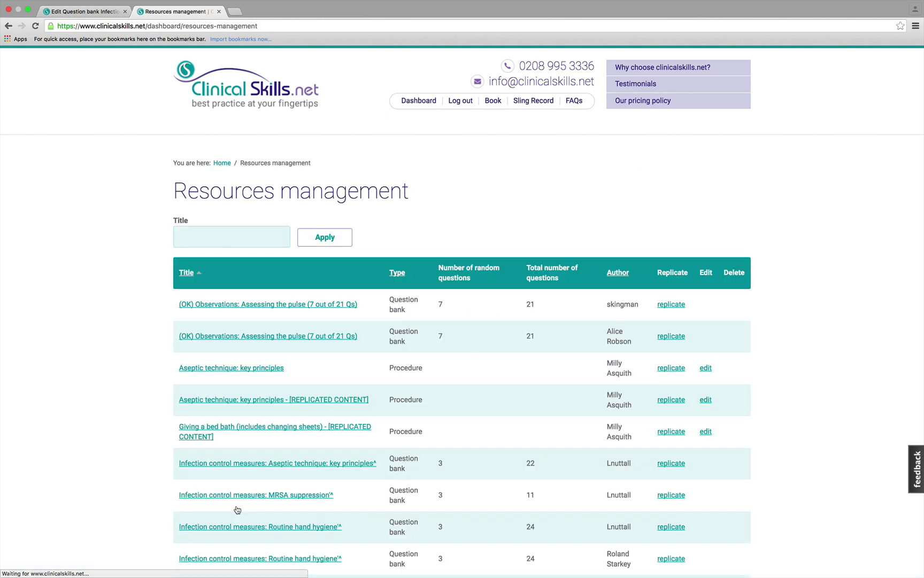
pyautogui.scroll(-3, 271, 423)
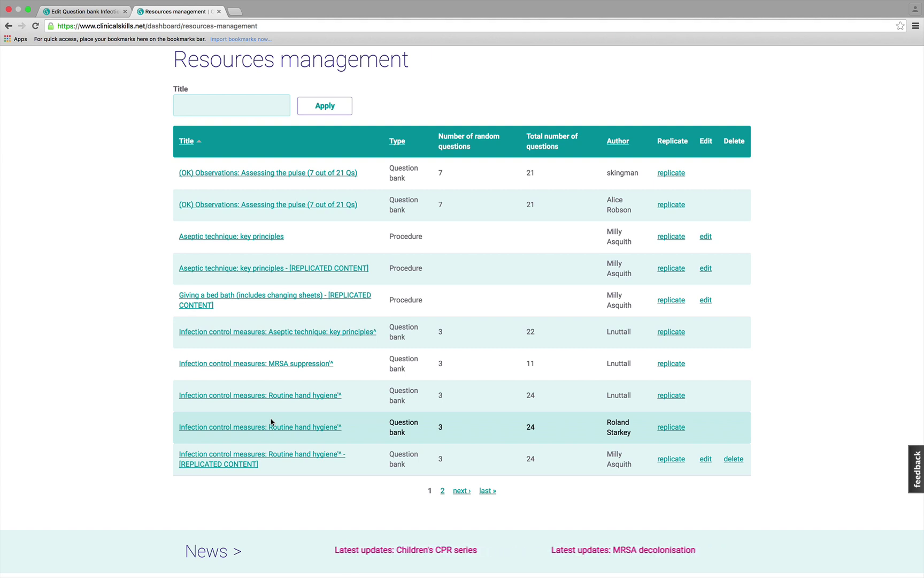
pyautogui.click(444, 491)
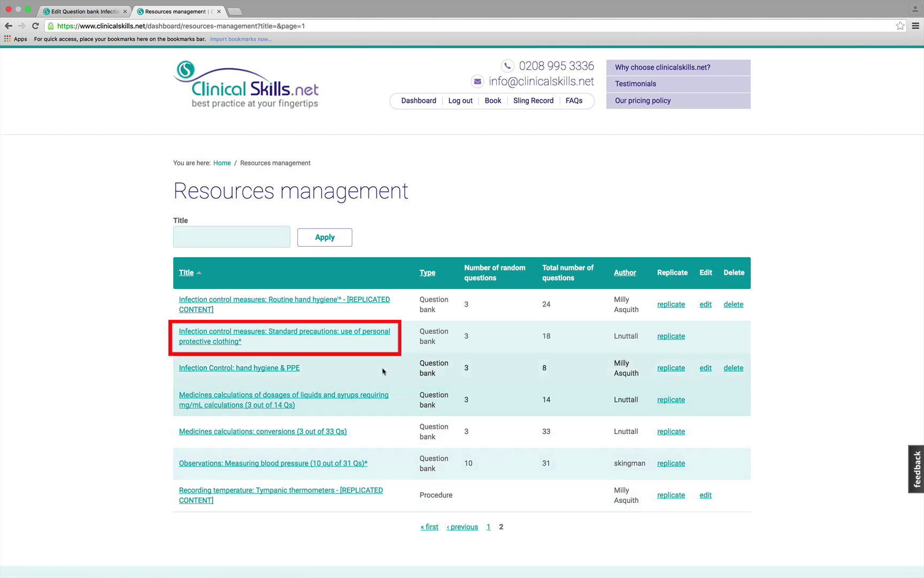
pyautogui.click(371, 335)
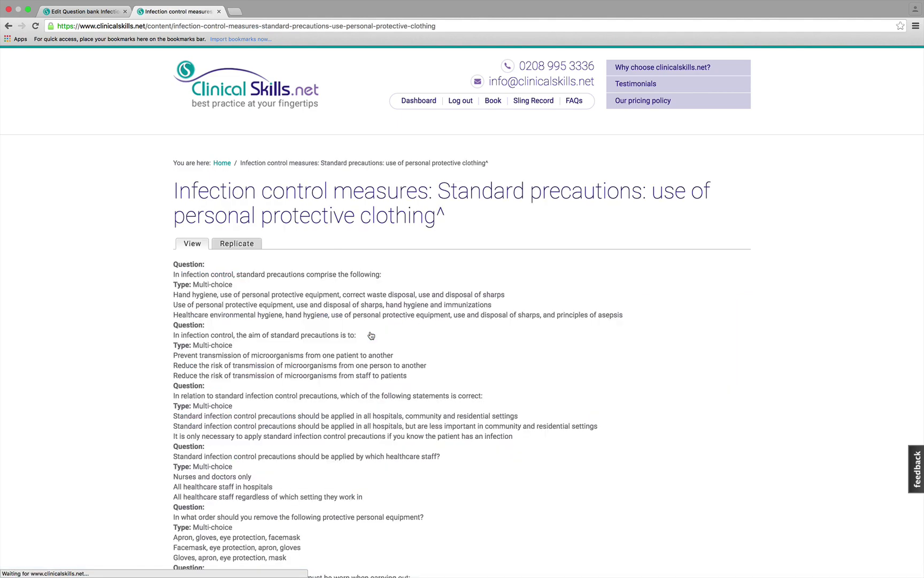
pyautogui.scroll(-5, 371, 335)
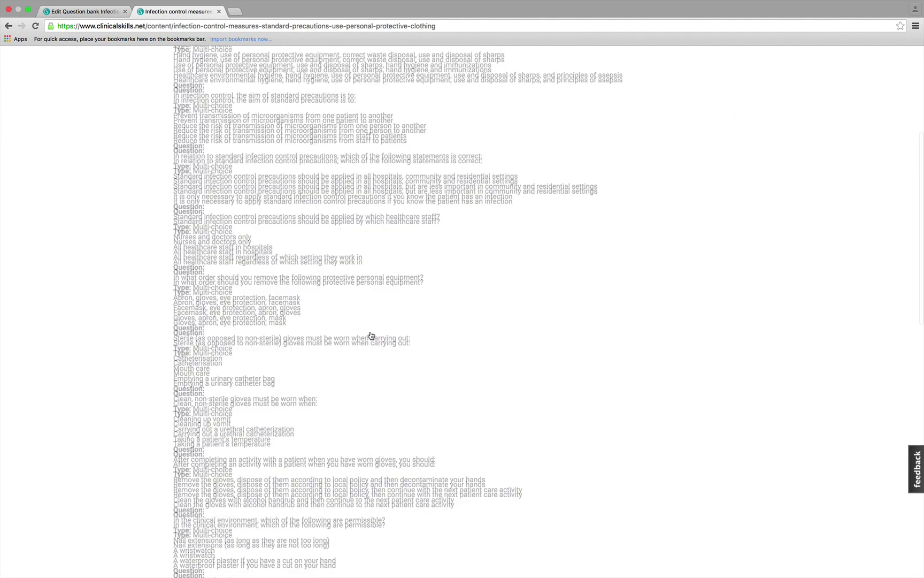
pyautogui.scroll(5, 372, 335)
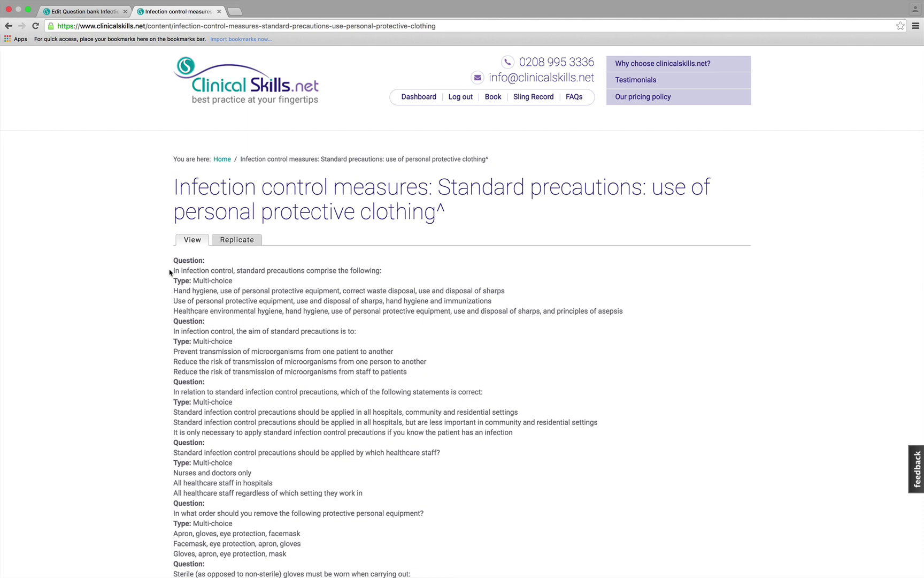
# - Add the existing question "In infection control, standard precautions comprise the following:" to the hand hygiene & PPE question bank, searching "standard precautions", and save
pyautogui.click(83, 13)
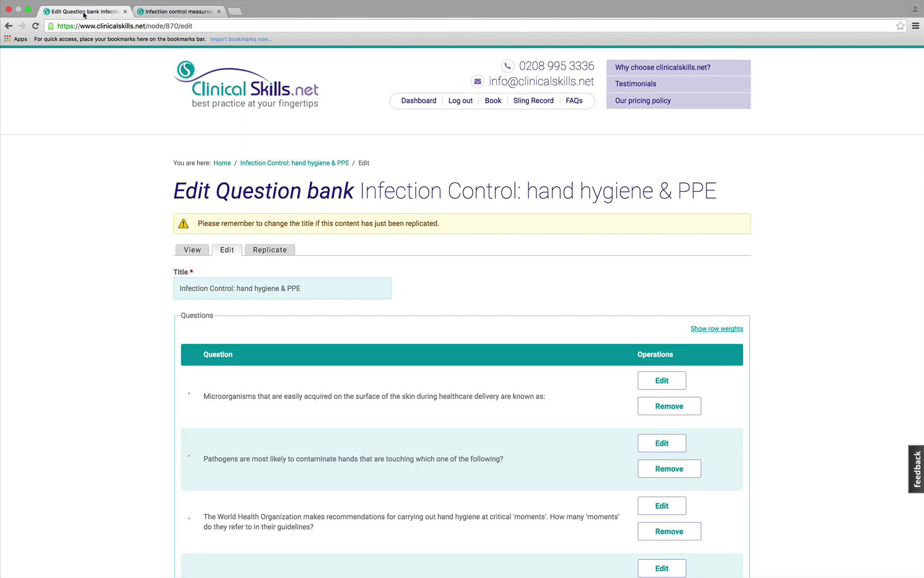
pyautogui.scroll(-10, 299, 401)
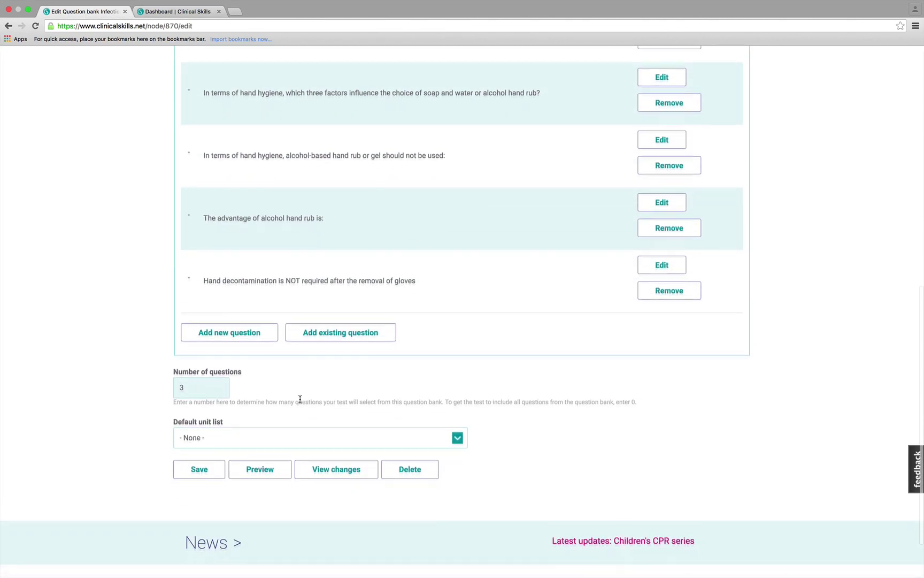
pyautogui.click(327, 329)
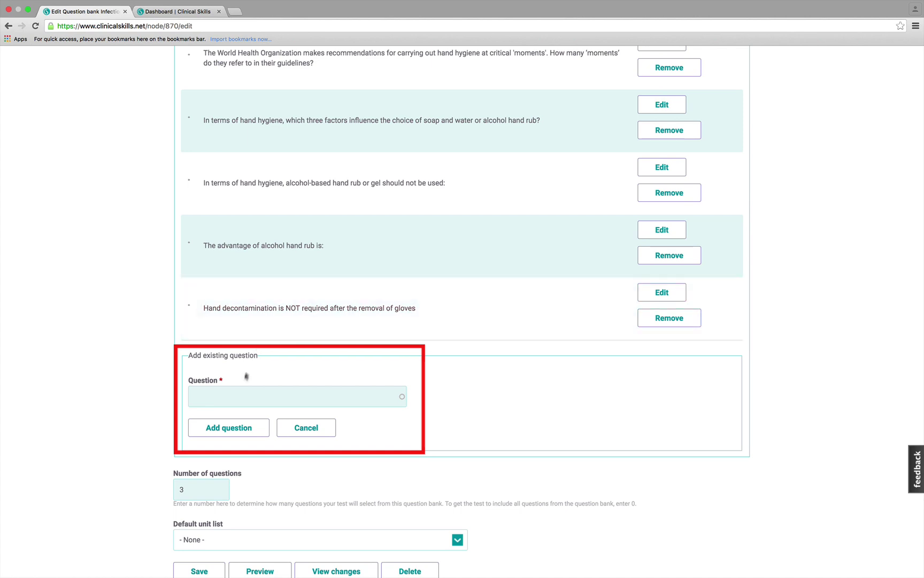
pyautogui.click(232, 402)
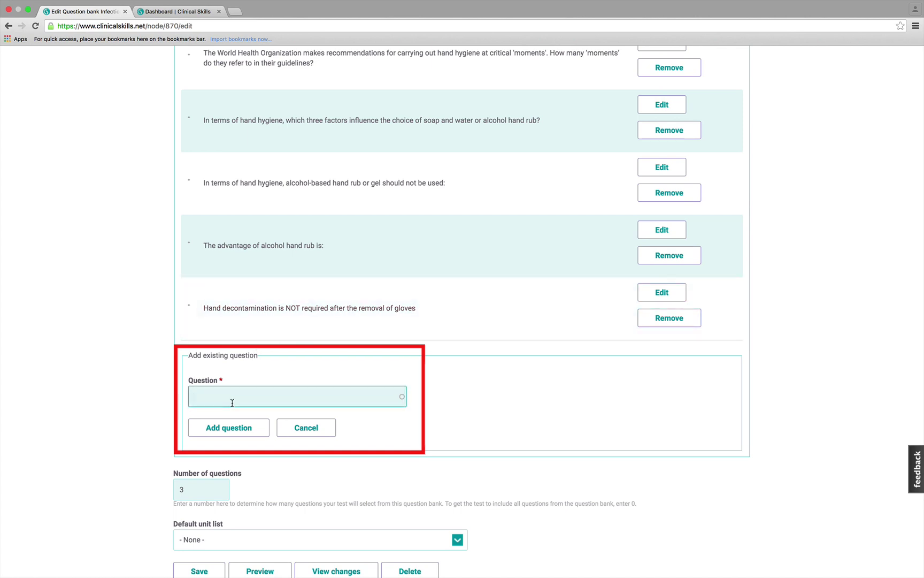
pyautogui.write('standard precautions')
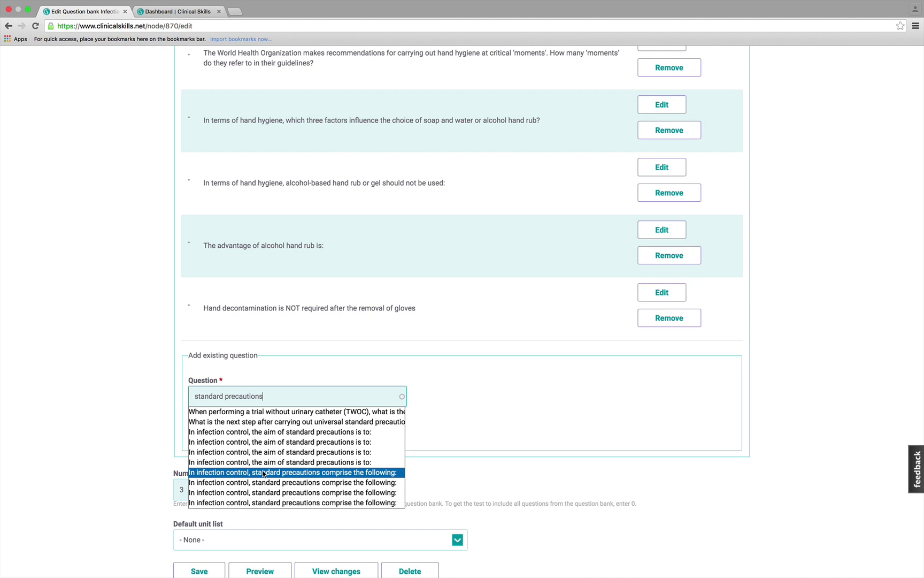
pyautogui.click(263, 473)
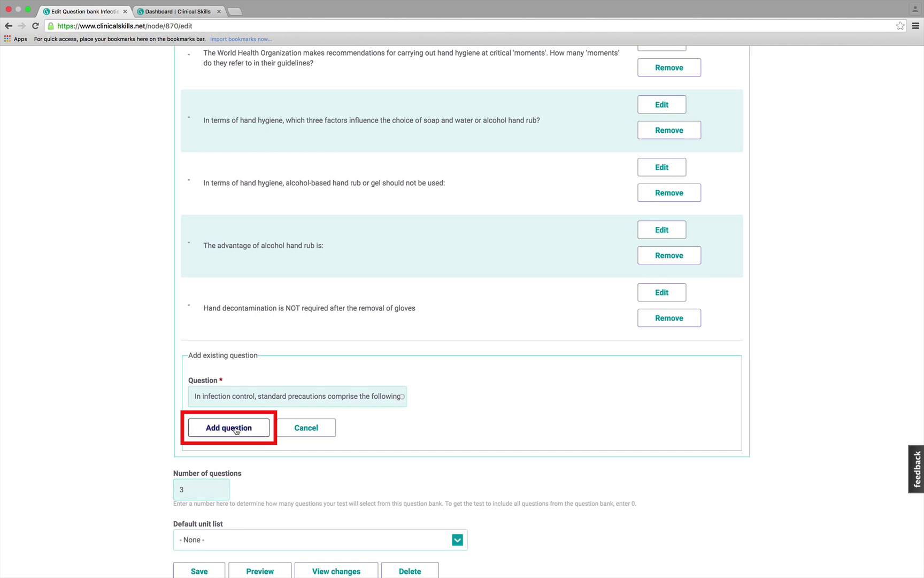
pyautogui.click(236, 430)
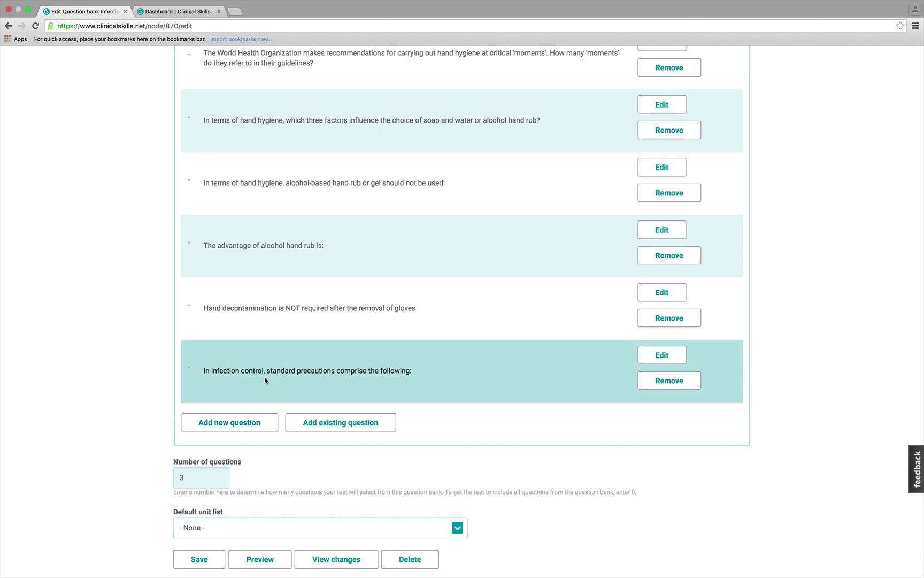
pyautogui.scroll(-2, 265, 380)
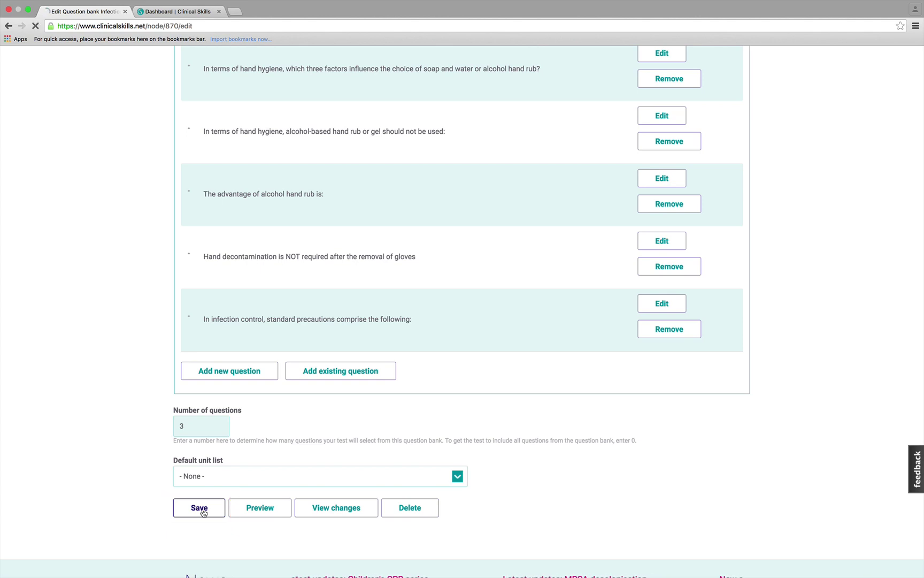
pyautogui.click(203, 512)
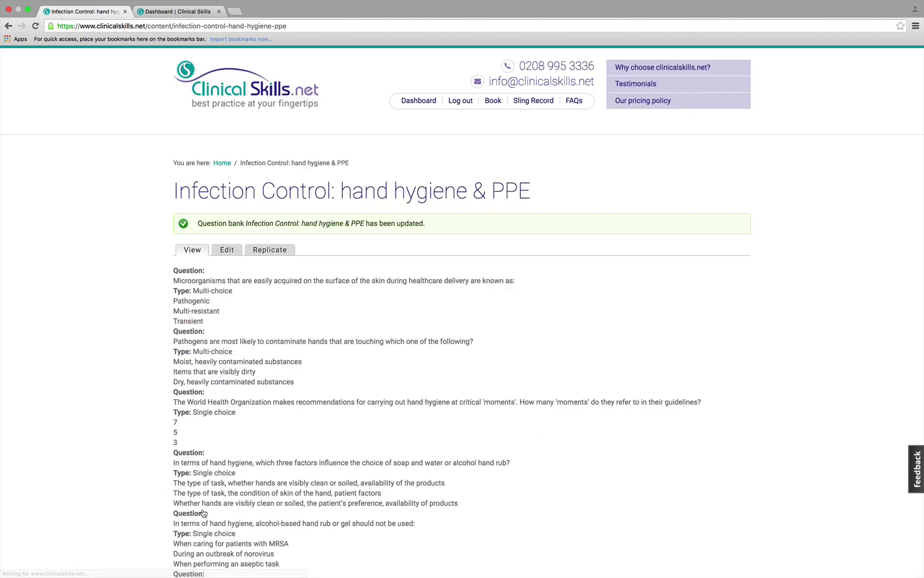
# - Reopen the Infection Control: hand hygiene & PPE question bank for editing and activate its title for changes
pyautogui.click(227, 250)
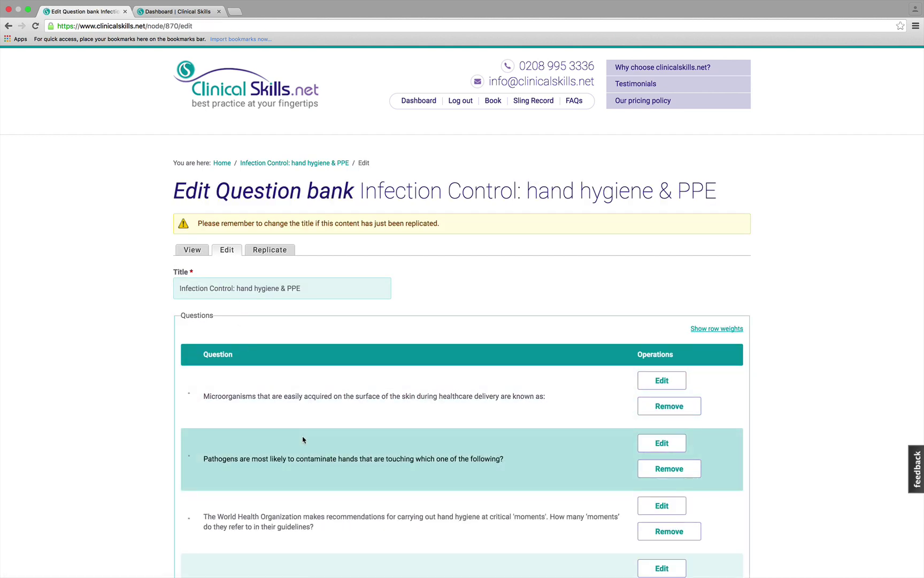
pyautogui.click(314, 290)
pyautogui.tripleClick(313, 289)
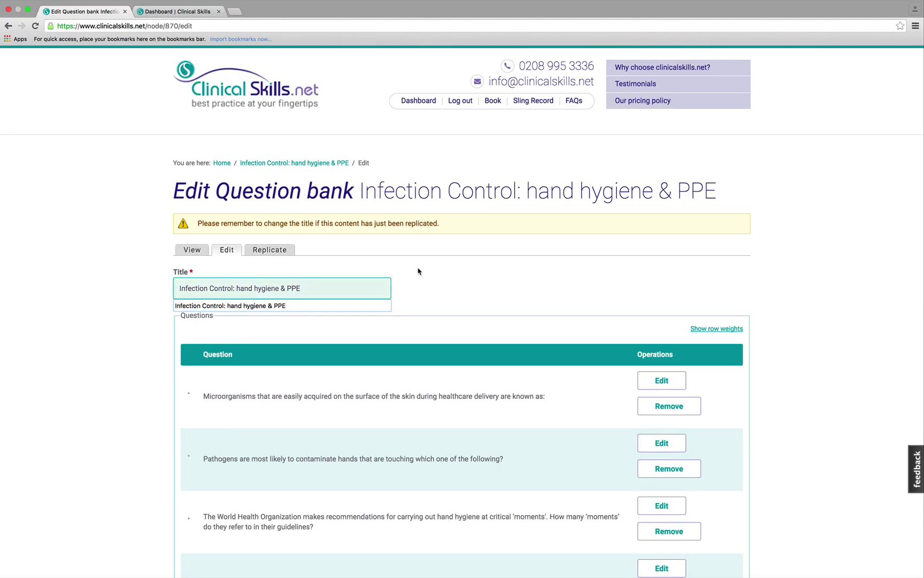
# - Review the bank's question list and set the number of questions the test selects to 4
pyautogui.scroll(-15, 334, 366)
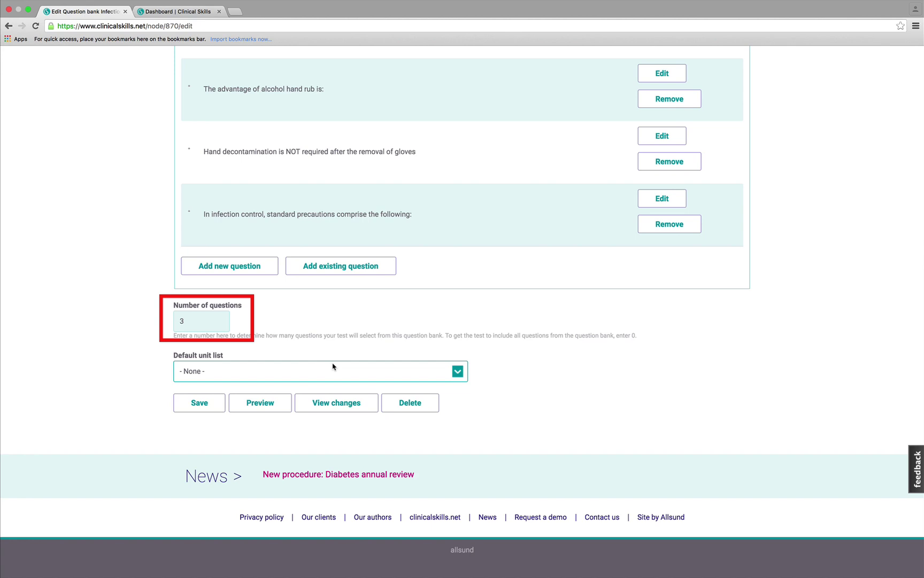
pyautogui.scroll(8, 332, 367)
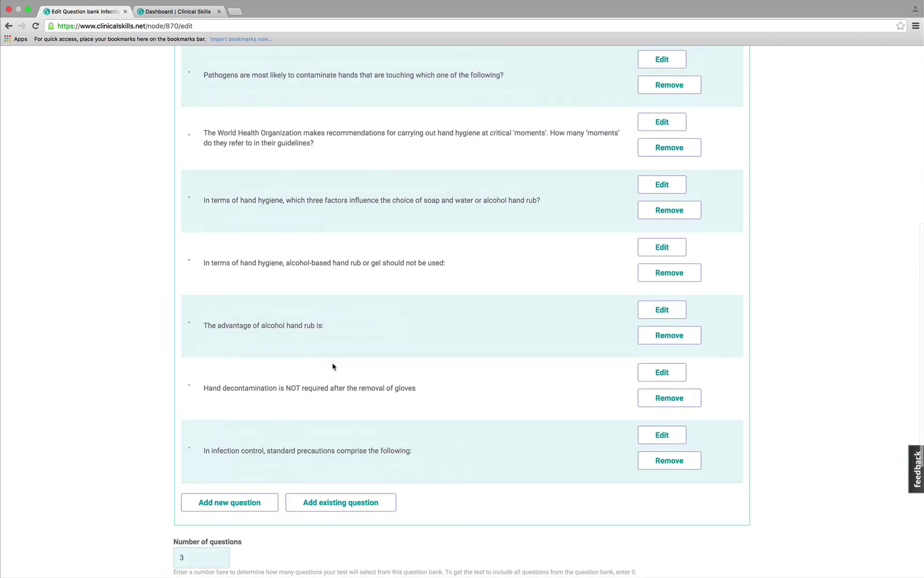
pyautogui.scroll(-2, 535, 246)
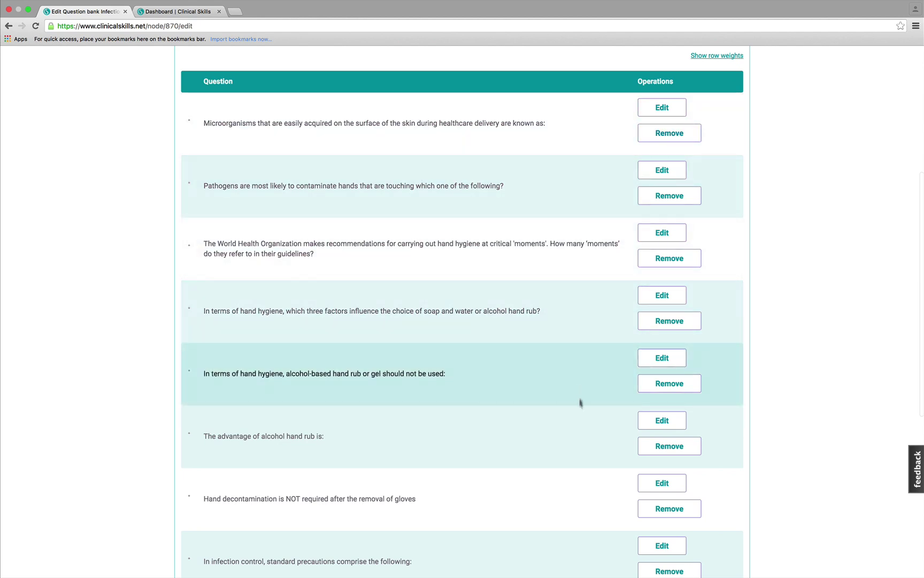
pyautogui.scroll(-4, 580, 427)
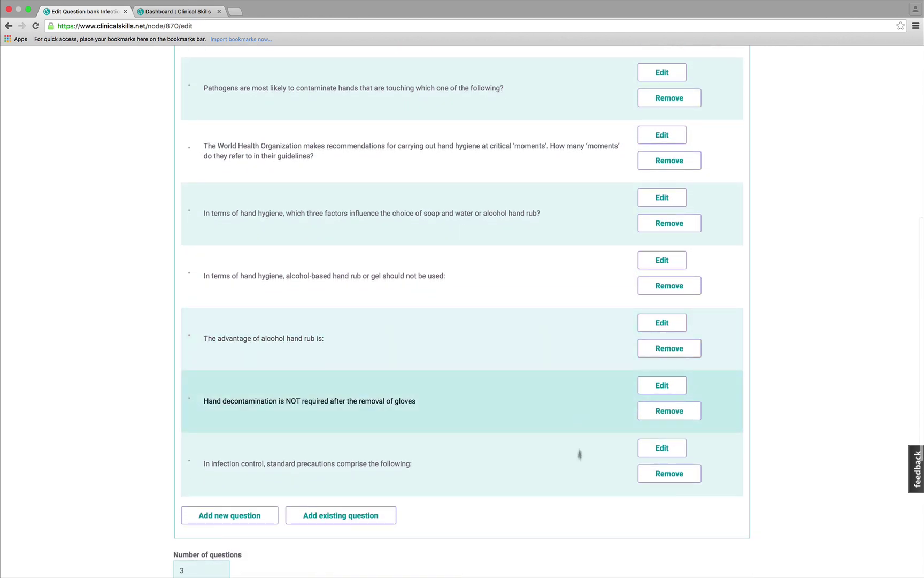
pyautogui.scroll(-7, 576, 467)
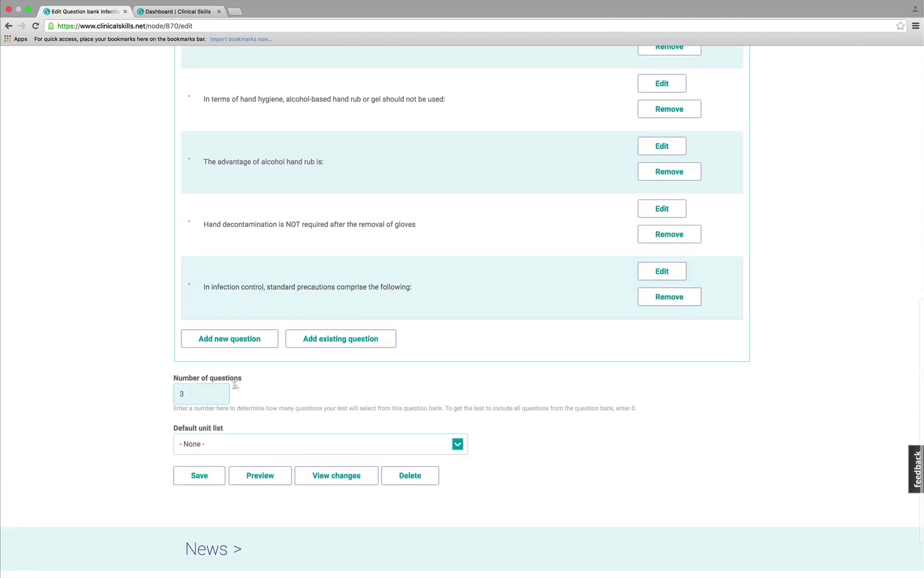
pyautogui.click(199, 391)
pyautogui.press('BackSpace')
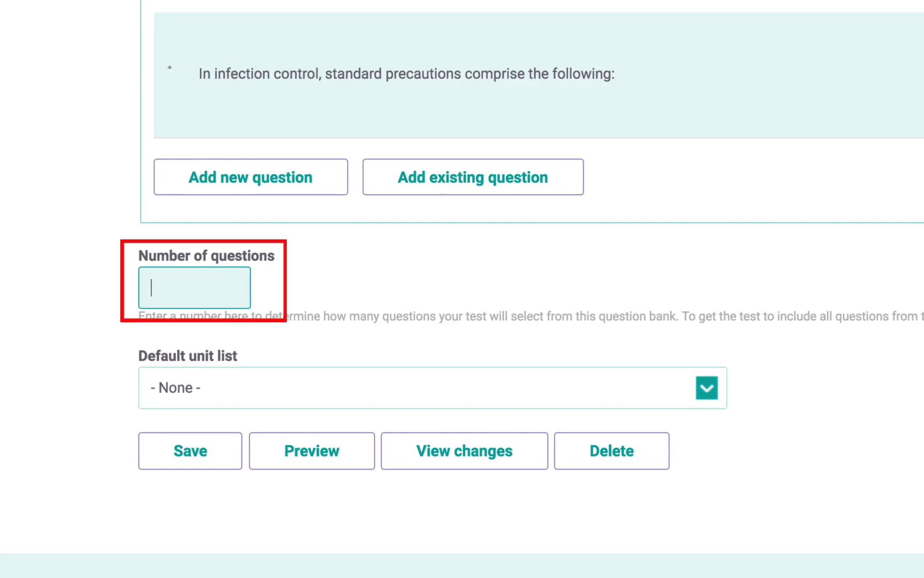
pyautogui.write('4')
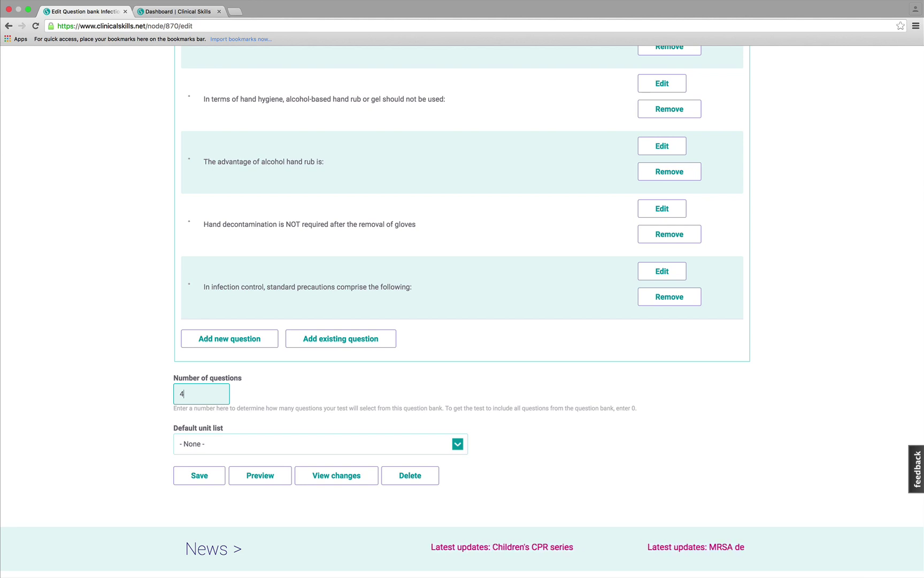
# - Set the number of questions to 0 so the test includes every question in the bank
pyautogui.scroll(-3, 463, 308)
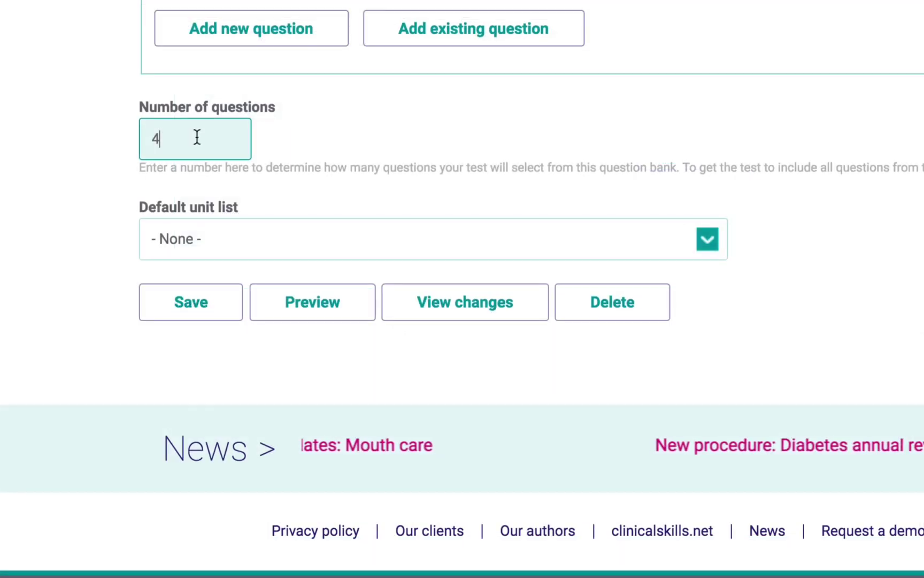
pyautogui.moveTo(197, 136); pyautogui.dragTo(129, 137)
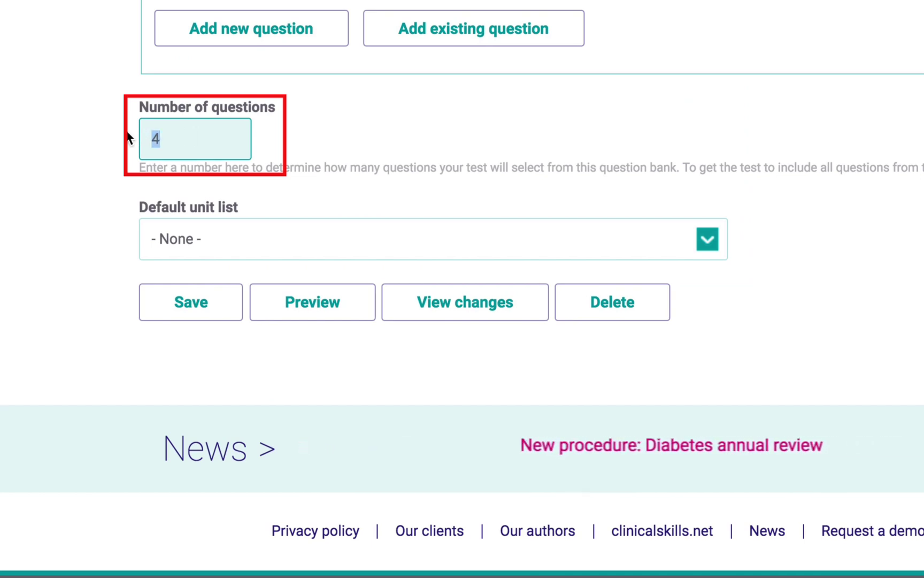
pyautogui.write('0')
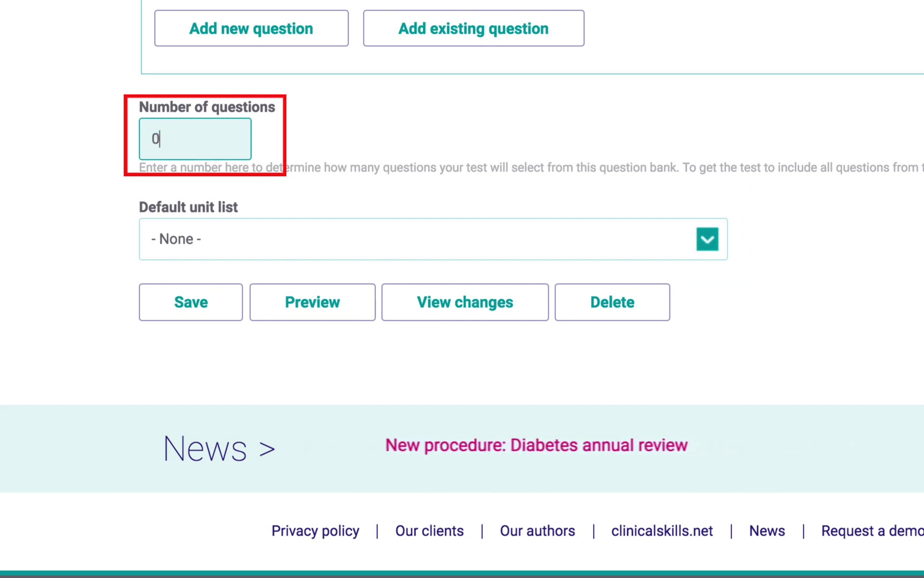